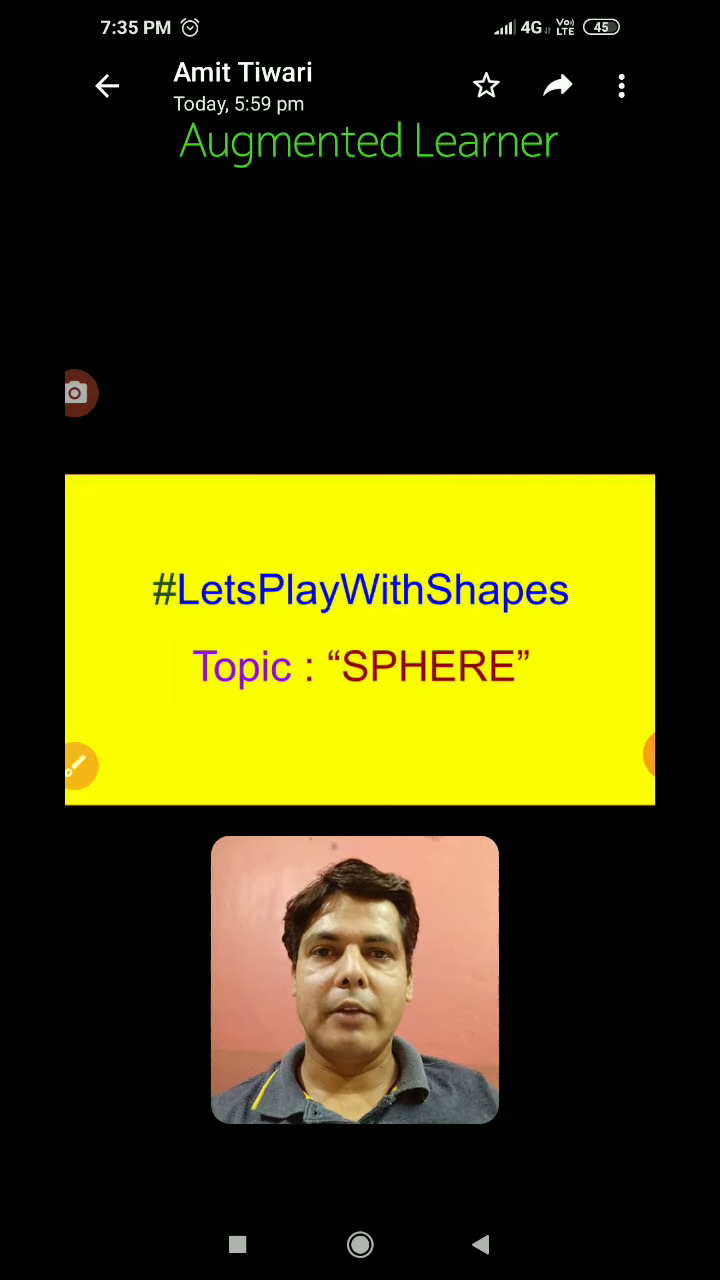
Reveal the tools panel with Basic Tools beneath the empty 3D canvas
left_click_drag(360, 10, 360, 700)
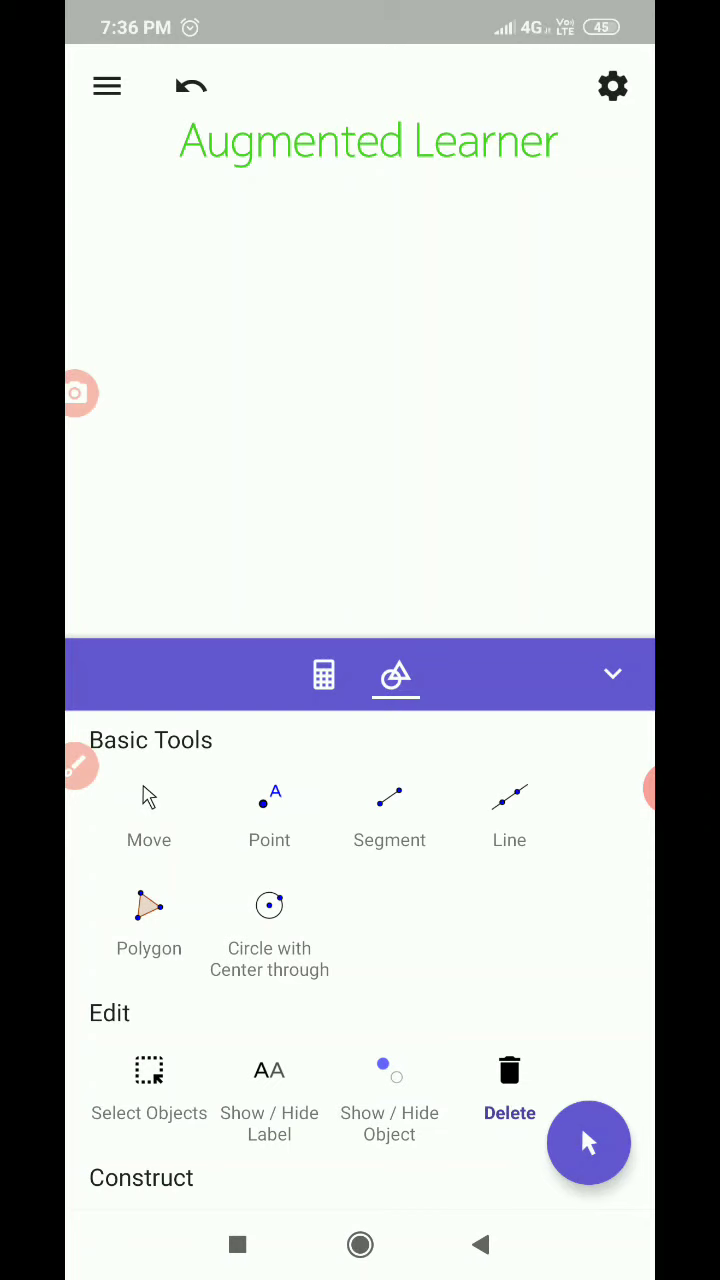
Draw a circle centred at point A passing through point B
left_click(269, 915)
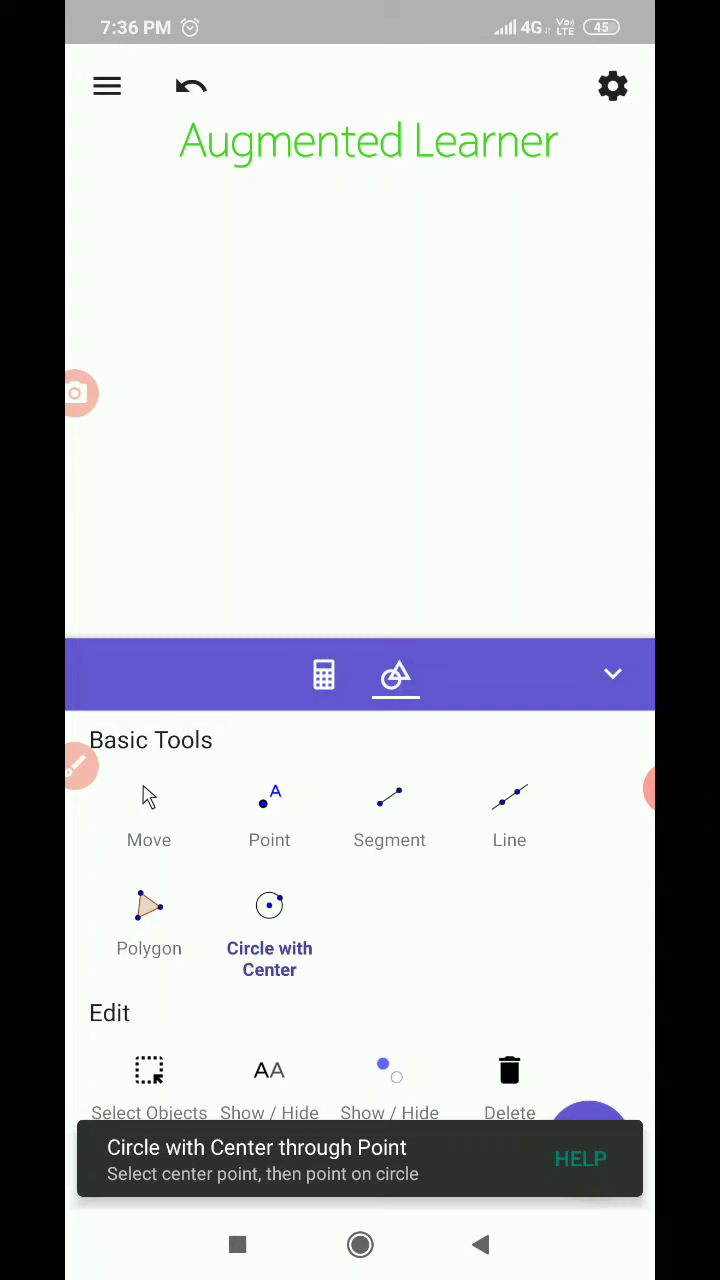
left_click(326, 361)
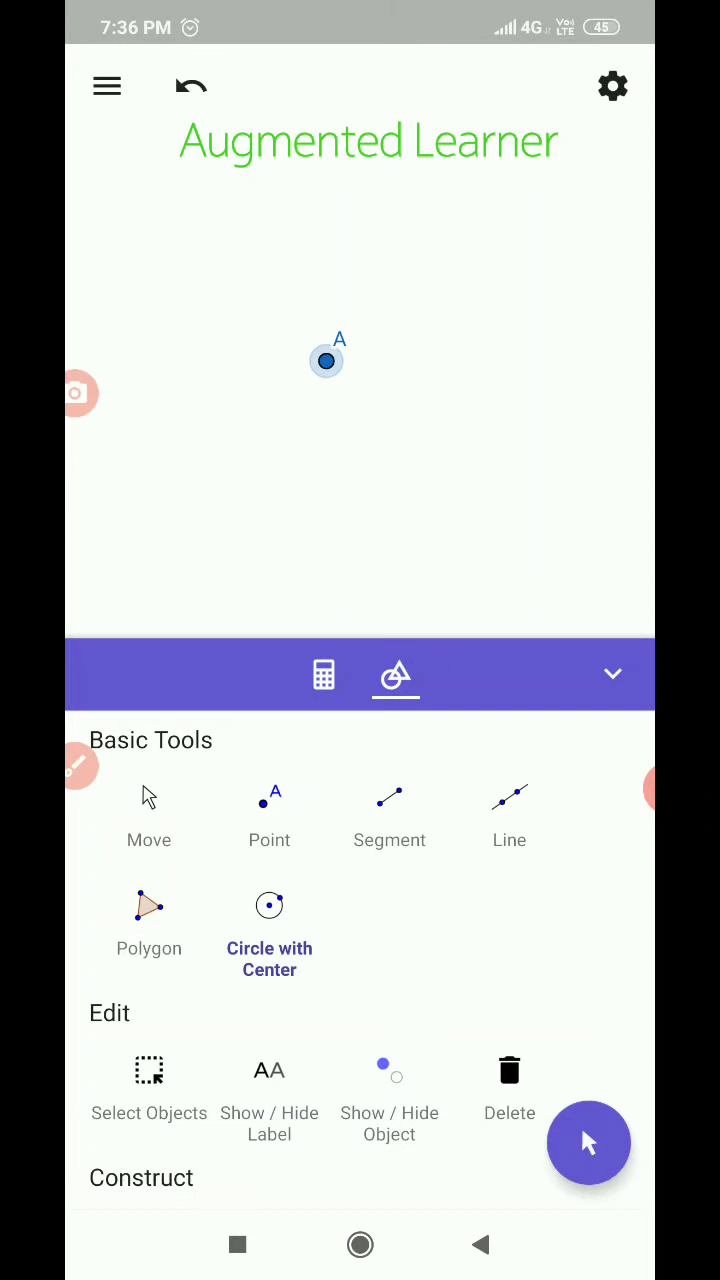
left_click(464, 281)
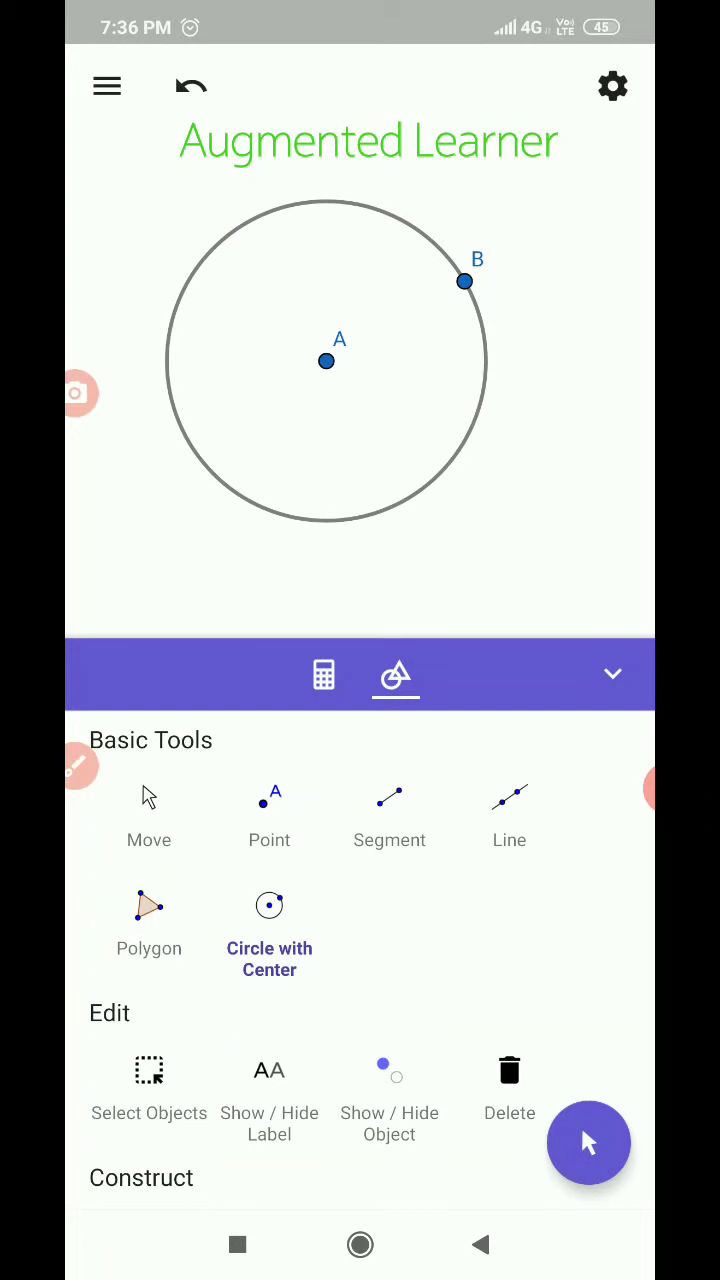
Draw segment AB as the circle's radius
left_click(389, 815)
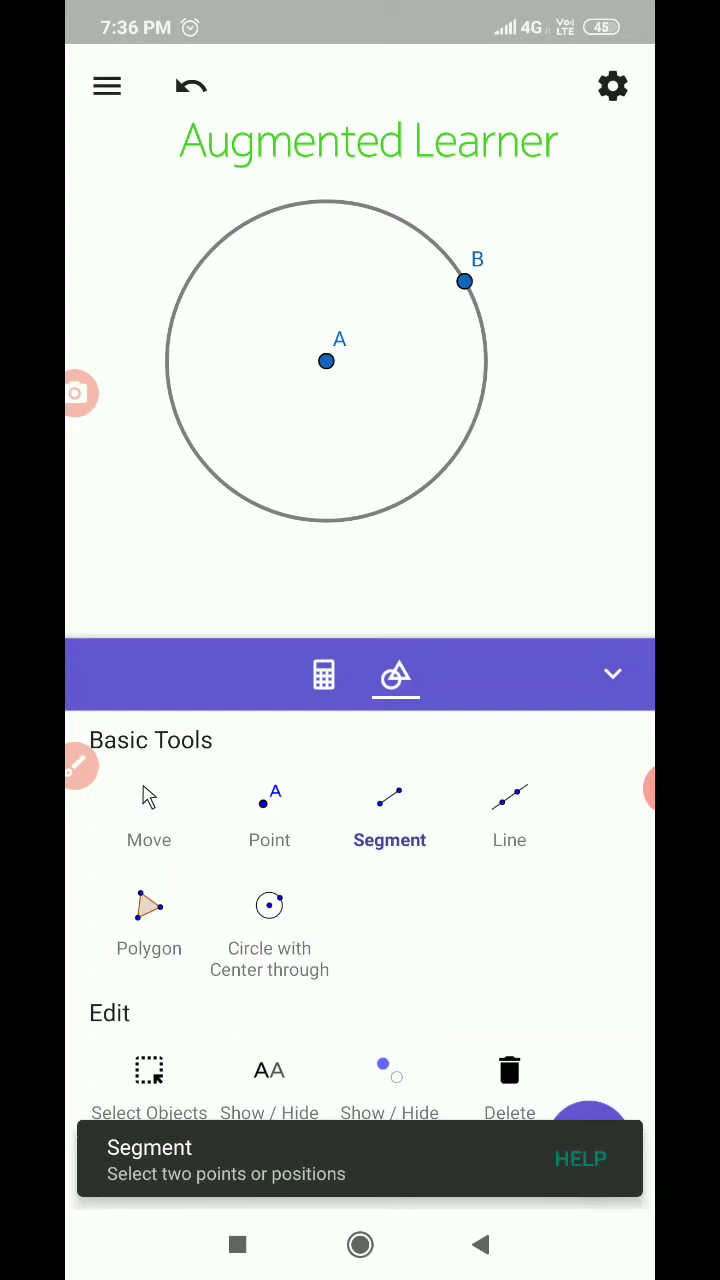
left_click(326, 361)
left_click(464, 281)
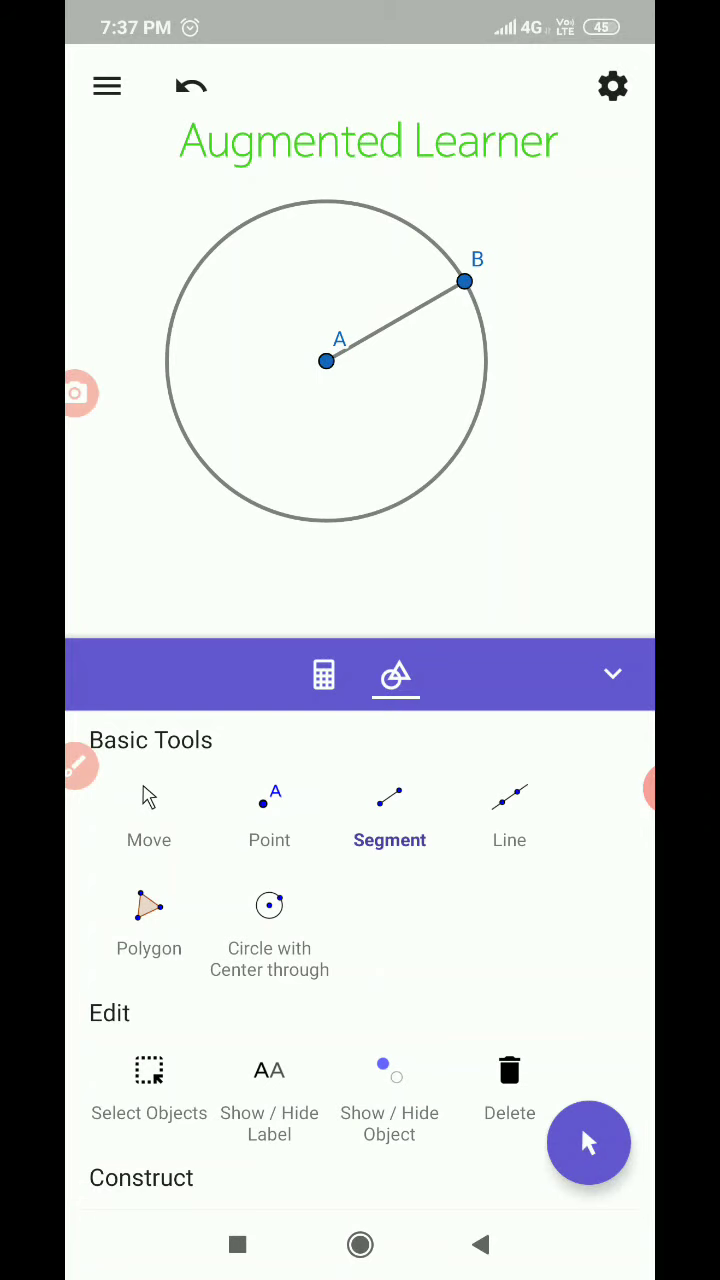
left_click(78, 766)
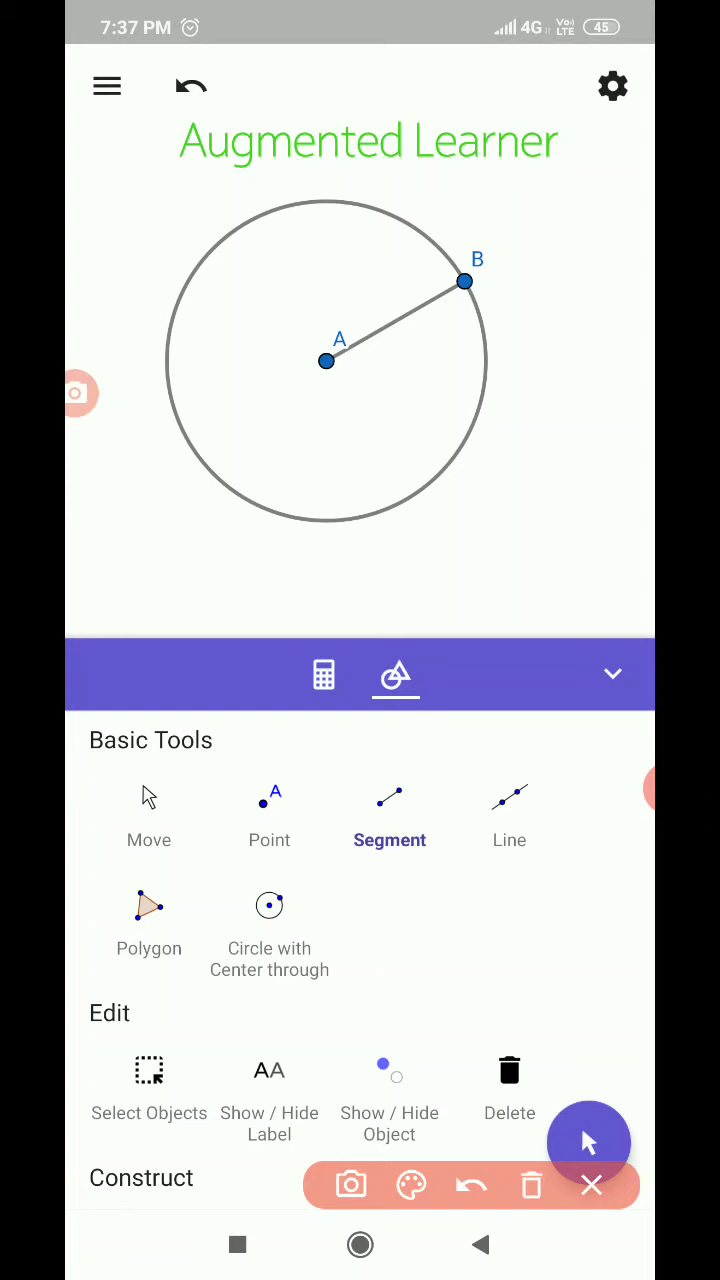
mouse_move(410, 291)
left_mouse_down()
mouse_move(408, 354)
mouse_move(432, 305)
left_mouse_up()
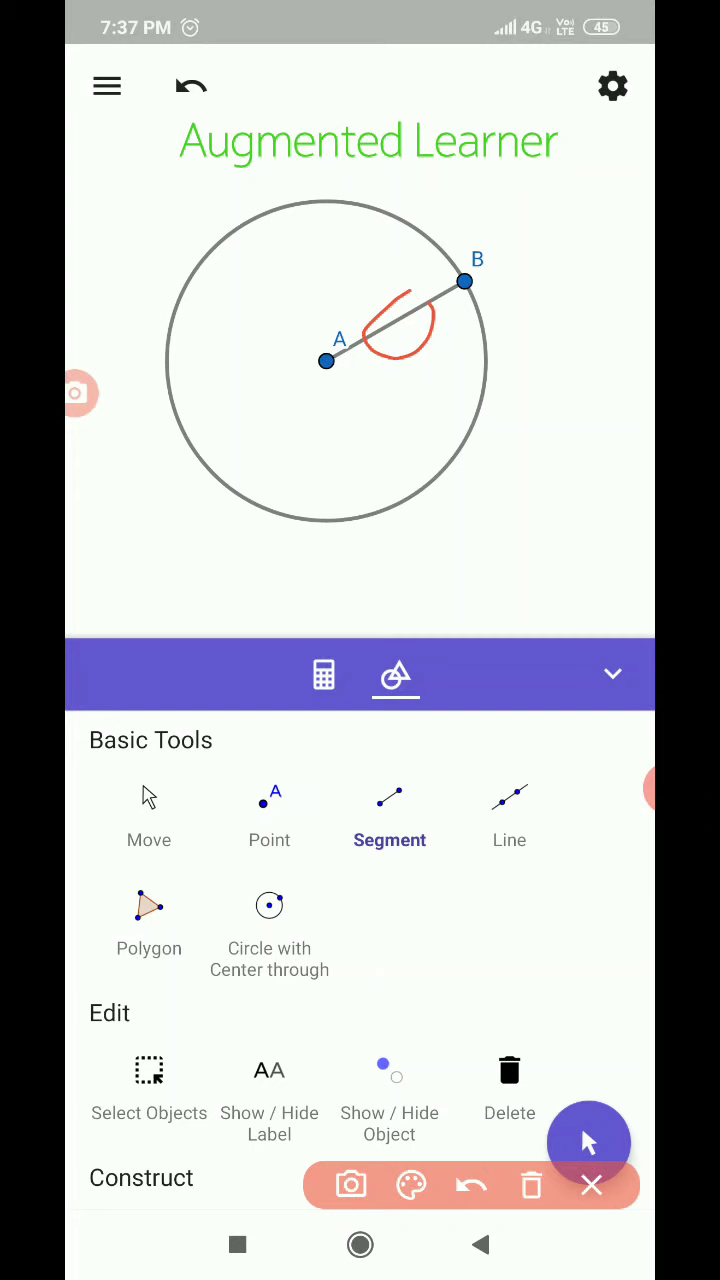
mouse_move(276, 563)
left_mouse_down()
mouse_move(297, 571)
mouse_move(499, 408)
left_mouse_up()
left_click(531, 1185)
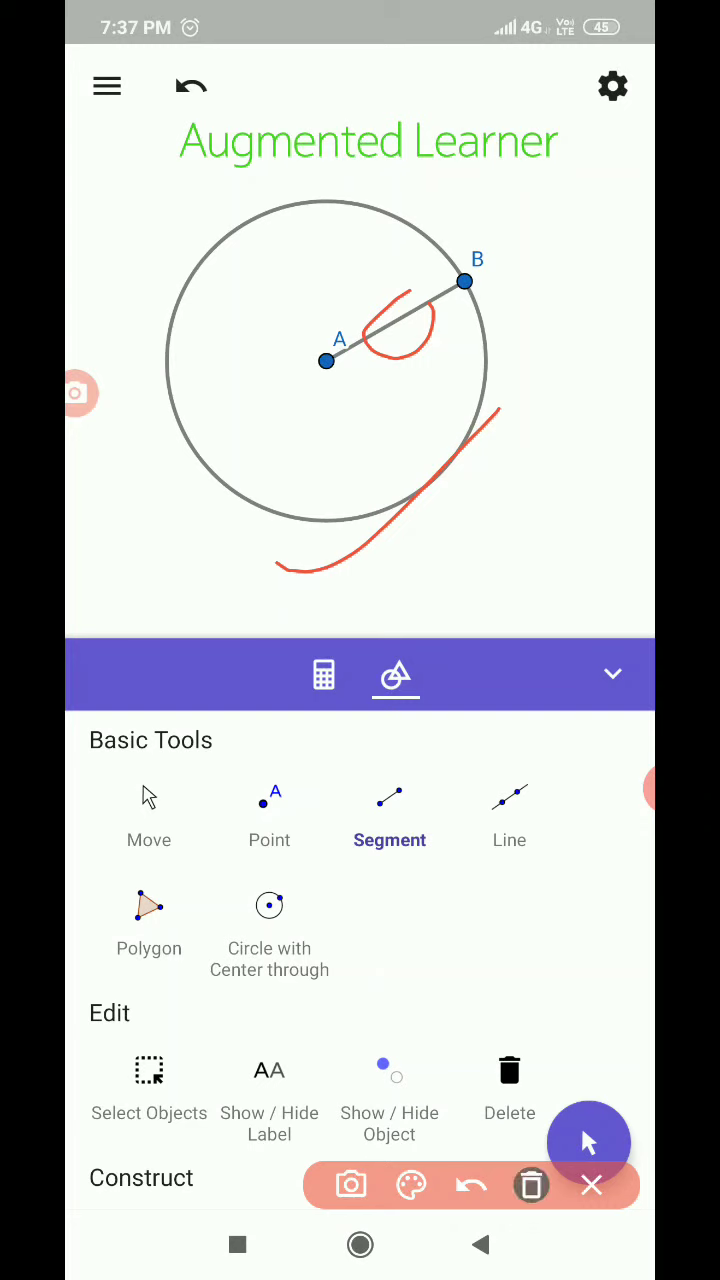
left_click(591, 1185)
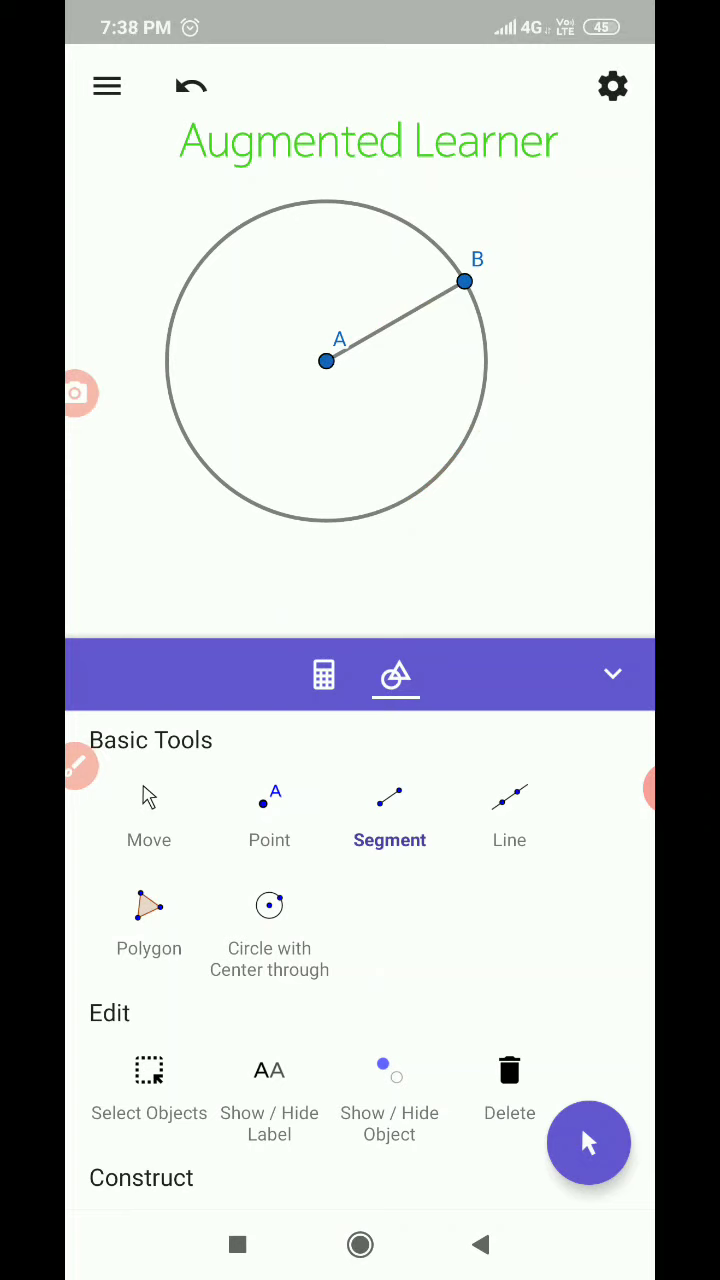
Add point C on the circle with the Point tool
left_click(269, 810)
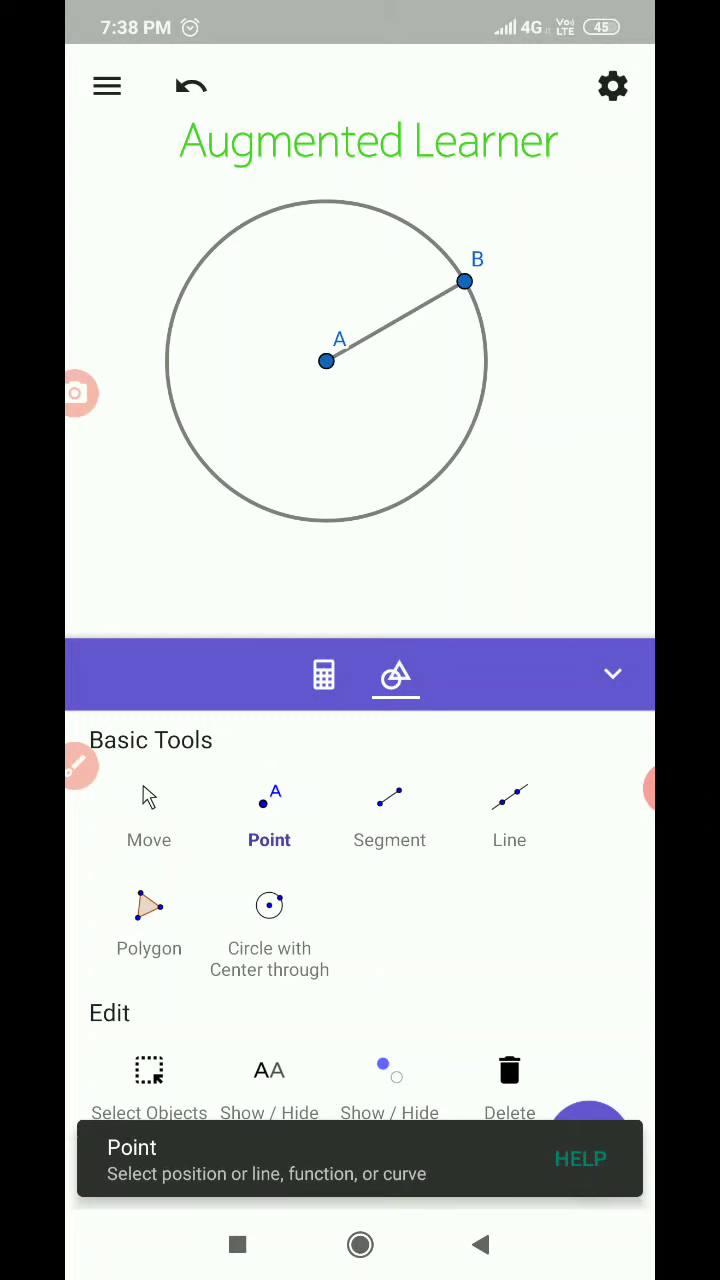
left_click(191, 446)
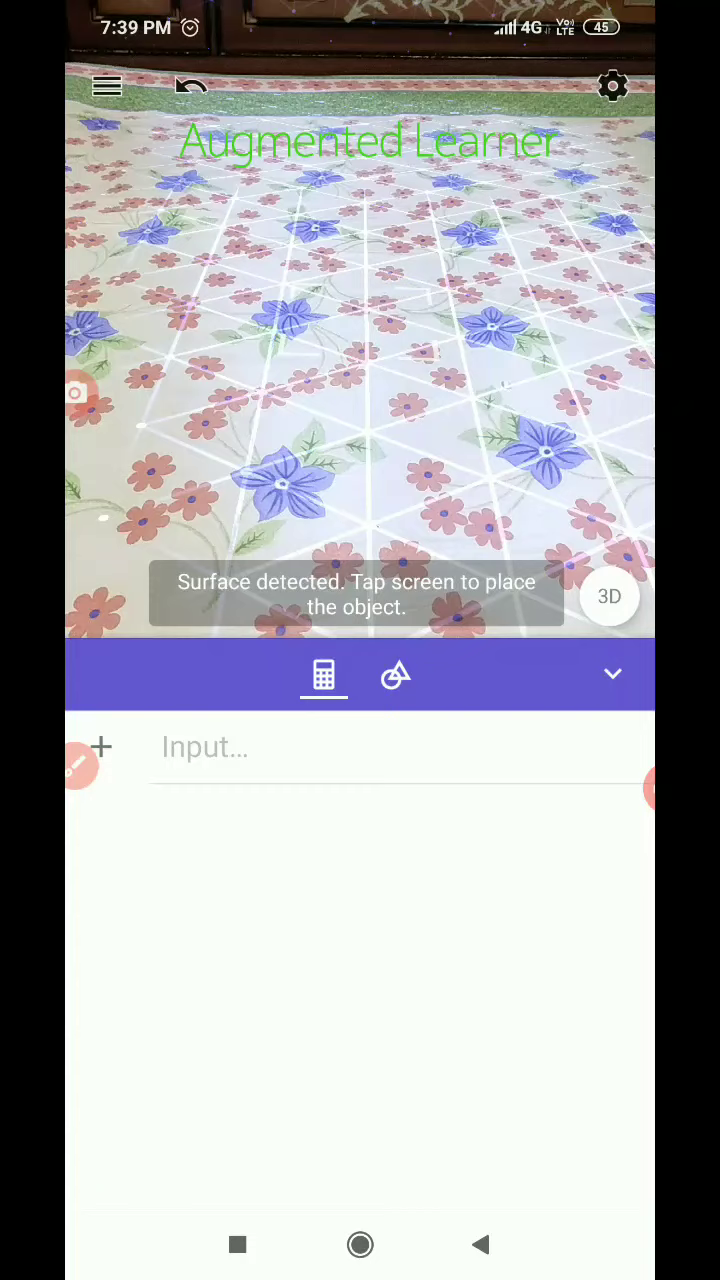
Enter the equation x²+y²+z²=4 in the algebra input to graph sphere eq1
left_click(205, 747)
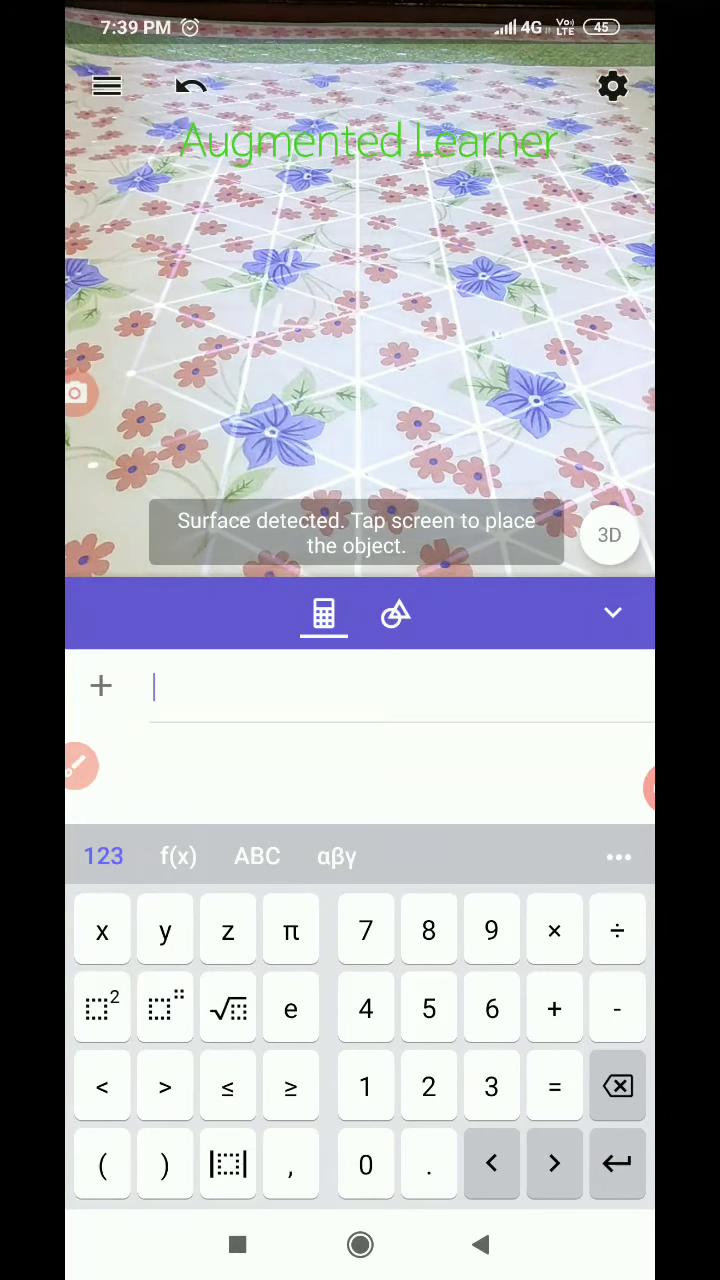
type("x")
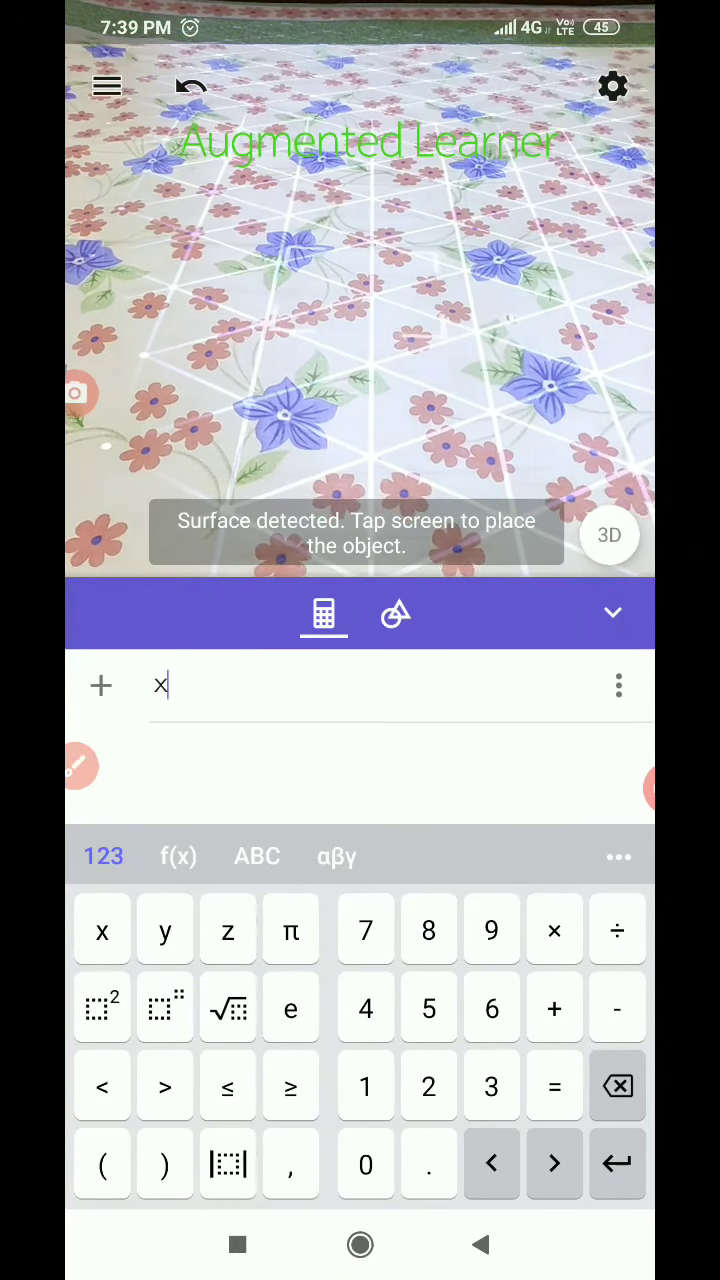
left_click(101, 1007)
type("+ ")
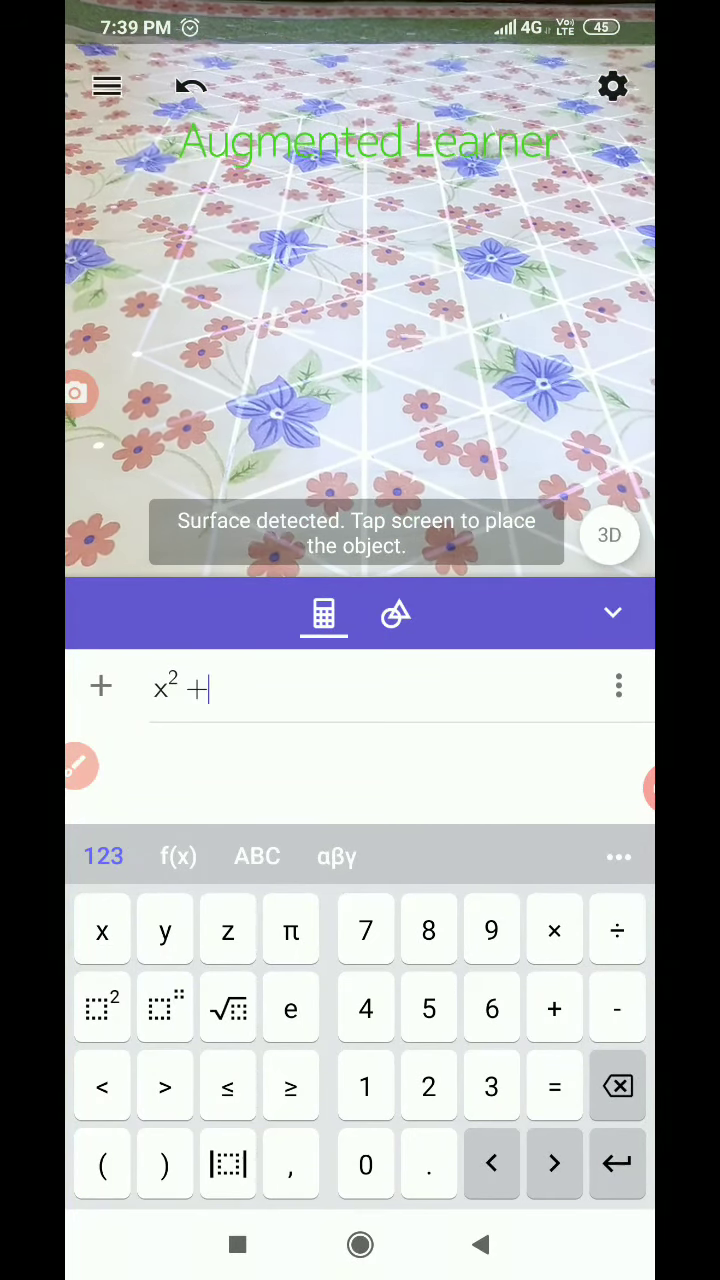
type("y")
left_click(101, 1007)
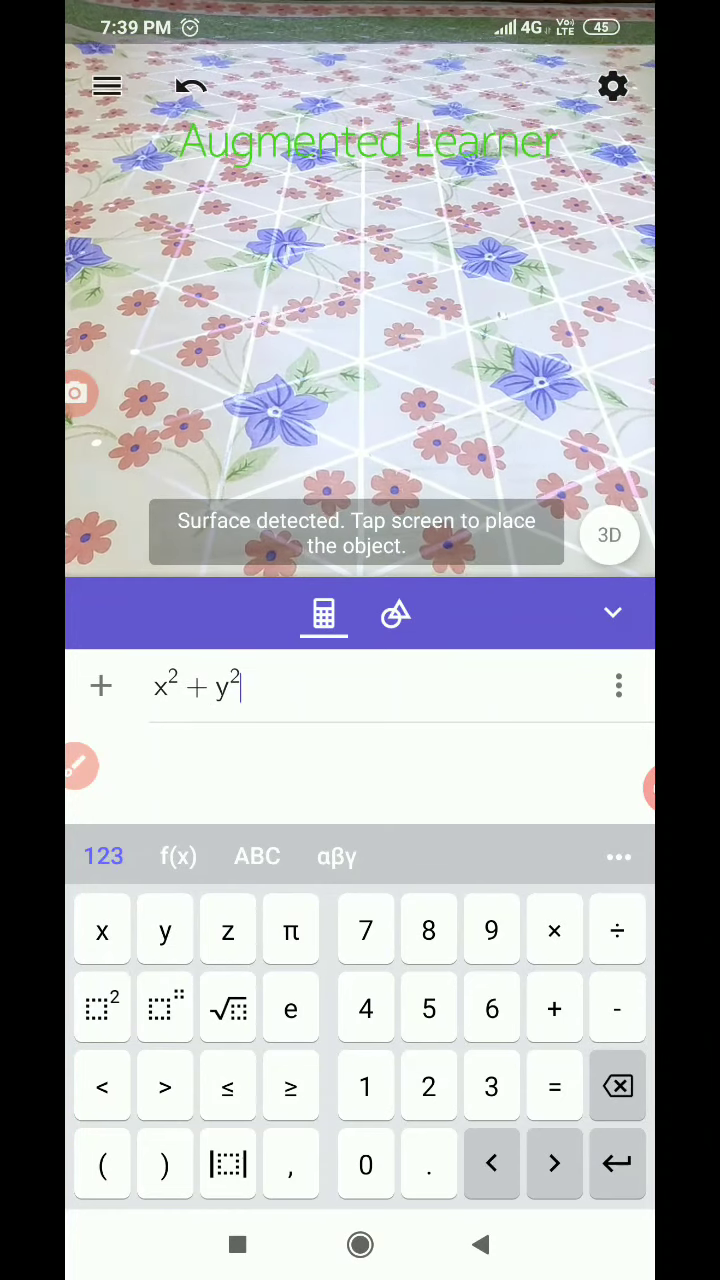
type("+ ")
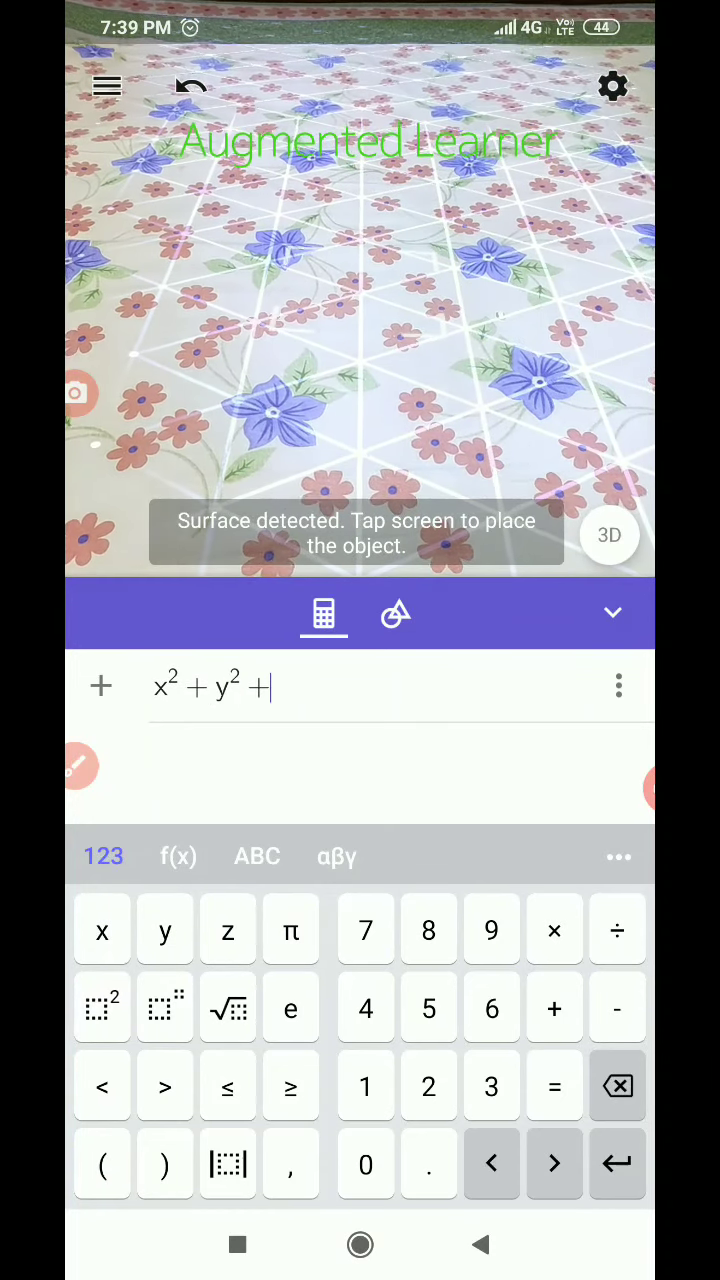
type("z")
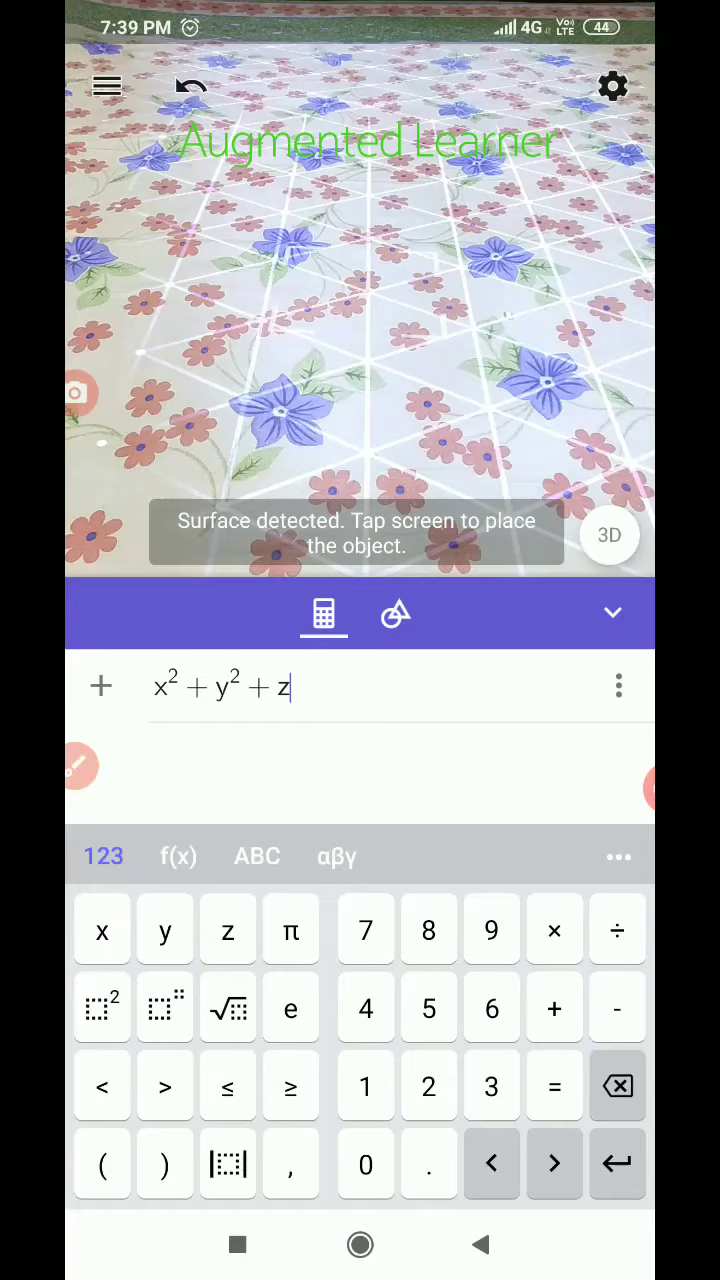
left_click(101, 1007)
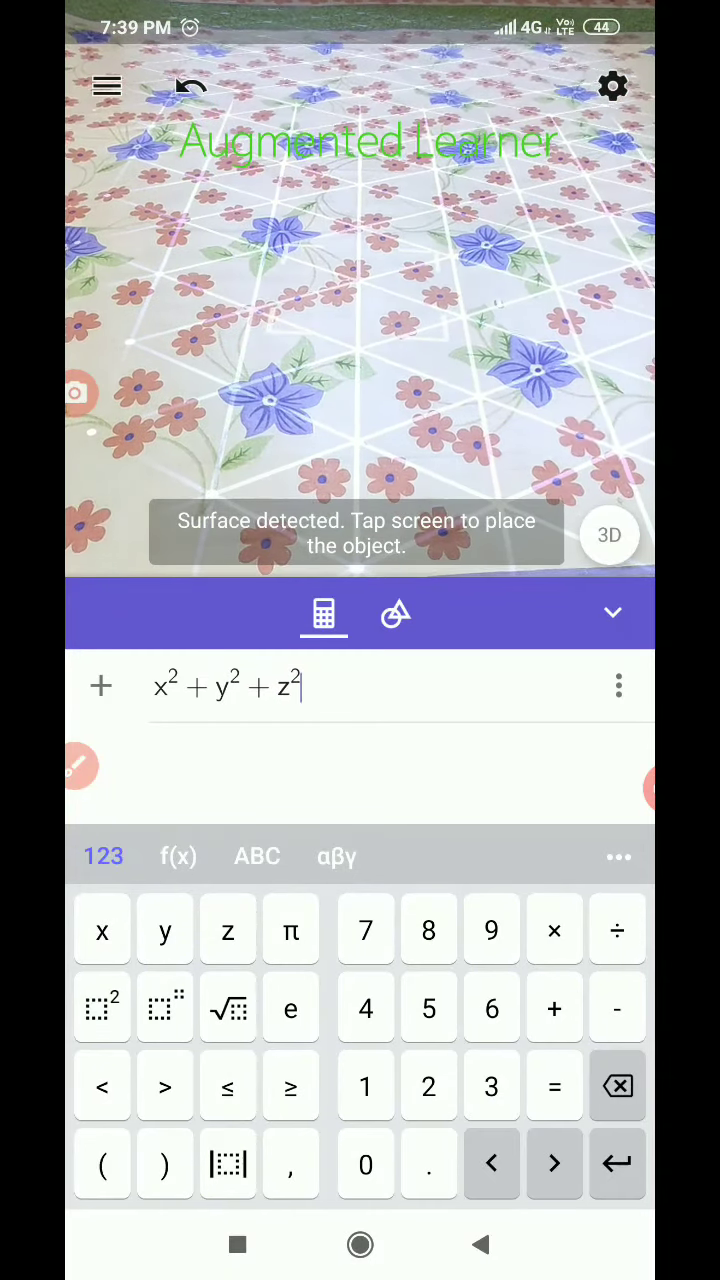
type("=4")
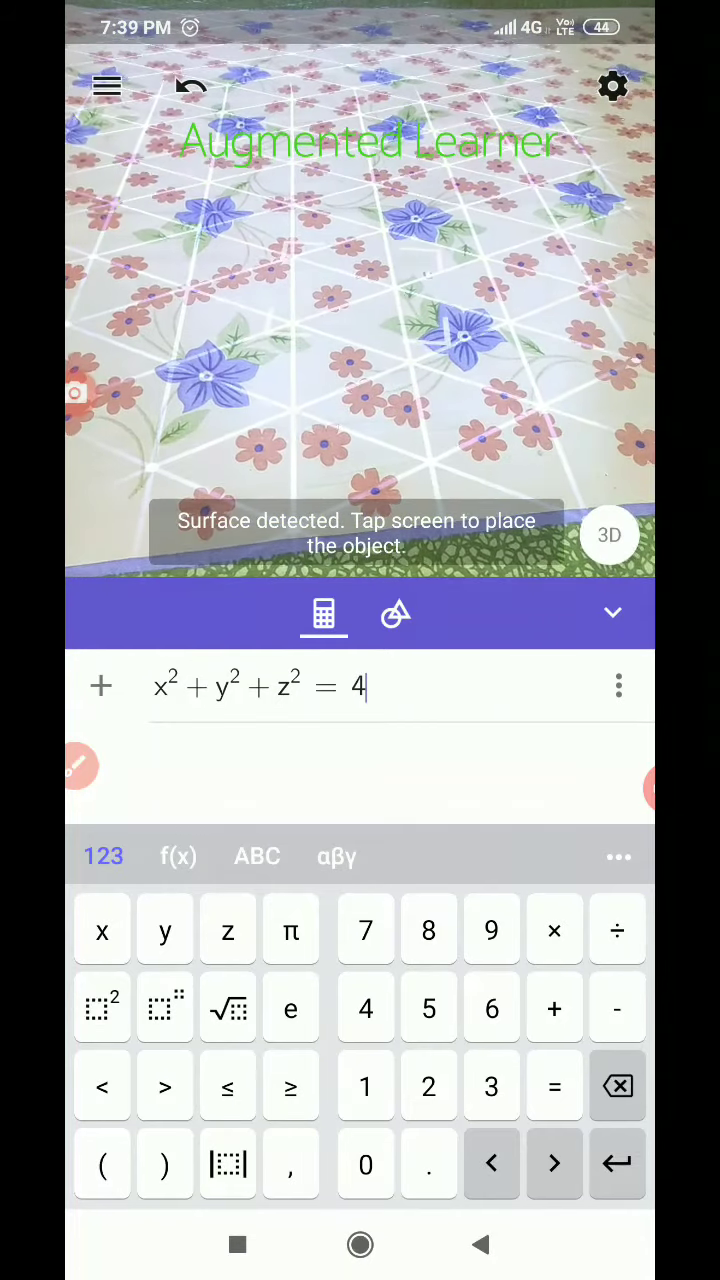
key("Return")
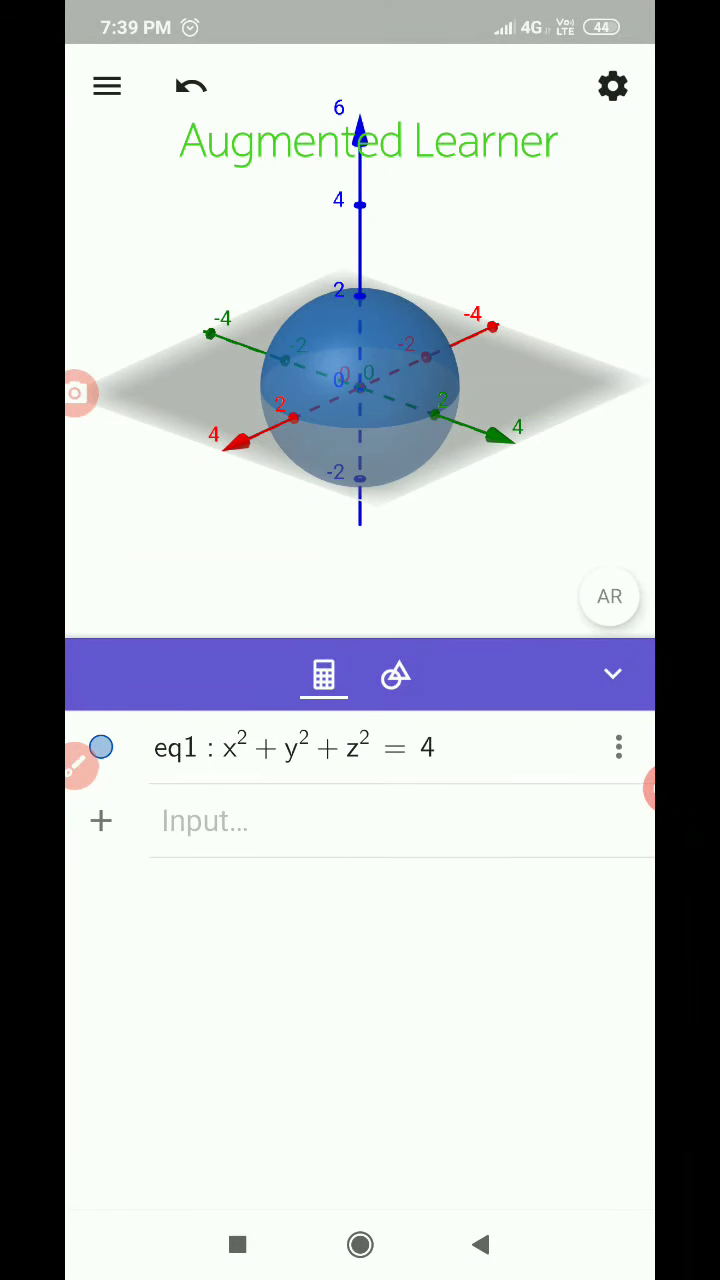
Delete sphere eq1, then rotate the empty 3D axes to low and side views
left_click(619, 747)
left_click(418, 865)
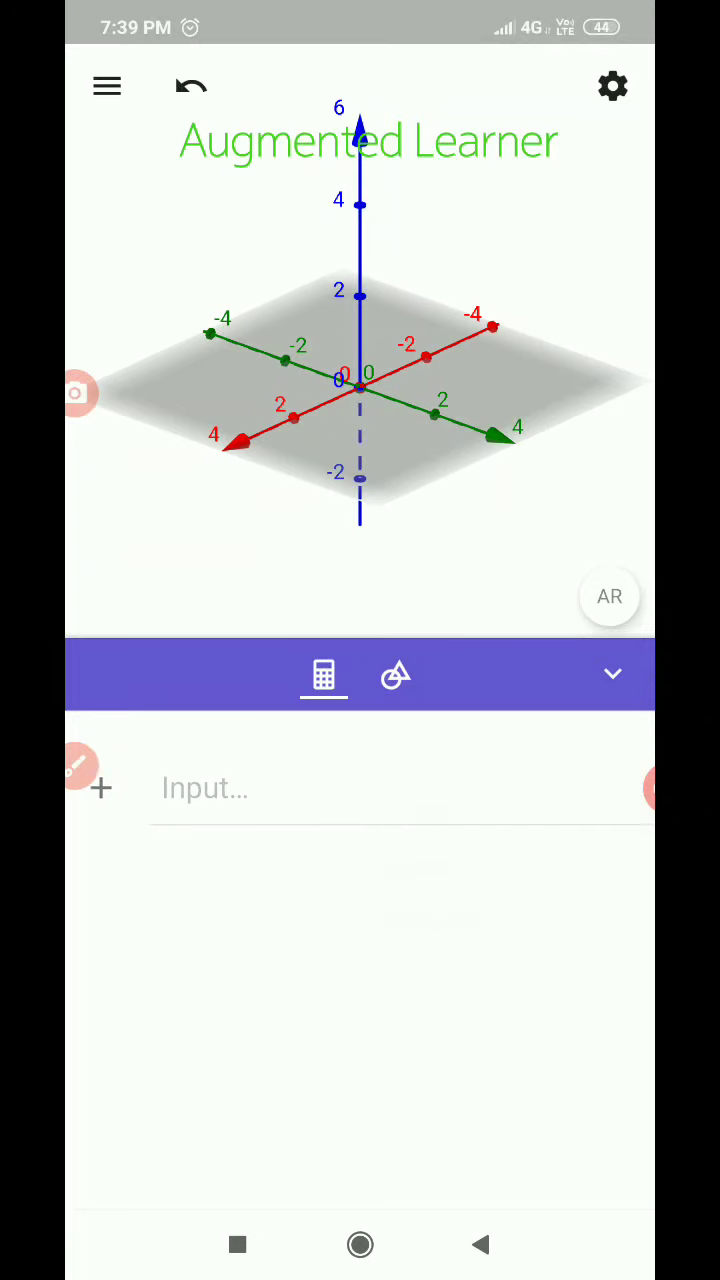
mouse_move(360, 300)
left_mouse_down()
mouse_move(360, 450)
mouse_move(360, 260)
mouse_move(400, 450)
left_mouse_up()
mouse_move(360, 400)
left_mouse_down()
mouse_move(380, 300)
mouse_move(380, 250)
left_mouse_up()
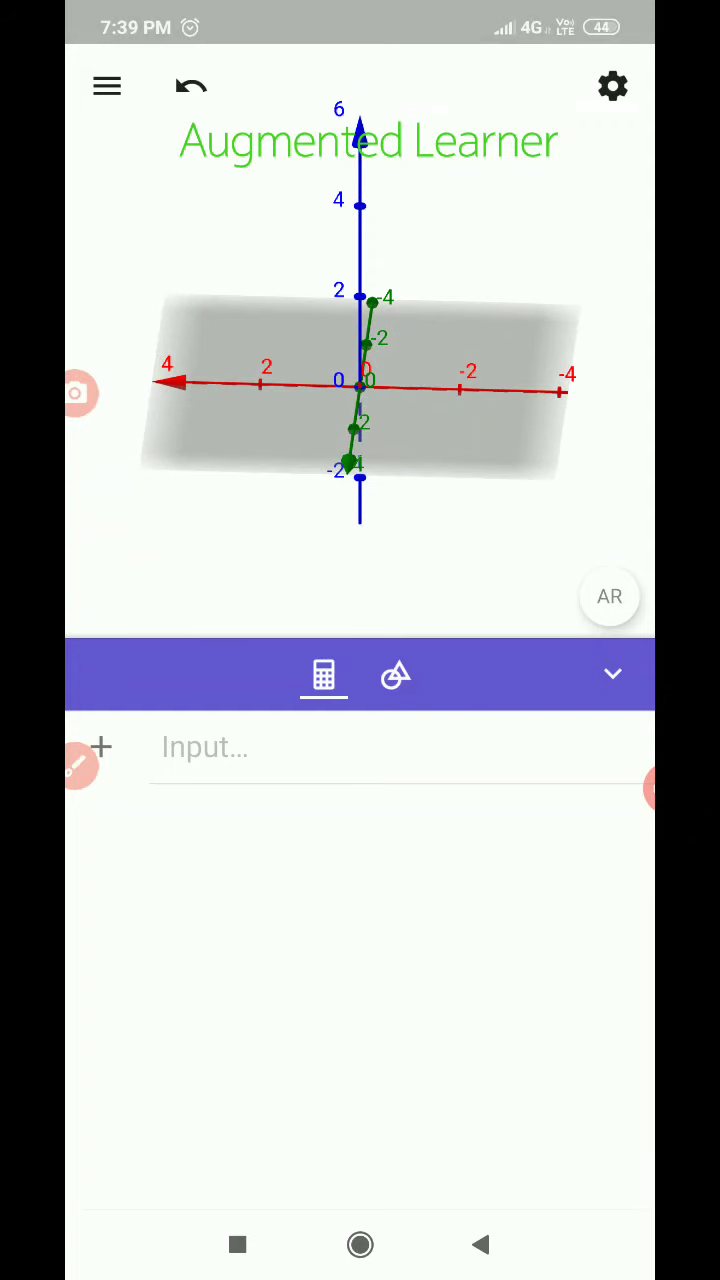
mouse_move(360, 400)
left_mouse_down()
mouse_move(250, 400)
mouse_move(250, 300)
mouse_move(300, 420)
mouse_move(300, 400)
mouse_move(300, 480)
mouse_move(300, 330)
mouse_move(300, 380)
left_mouse_up()
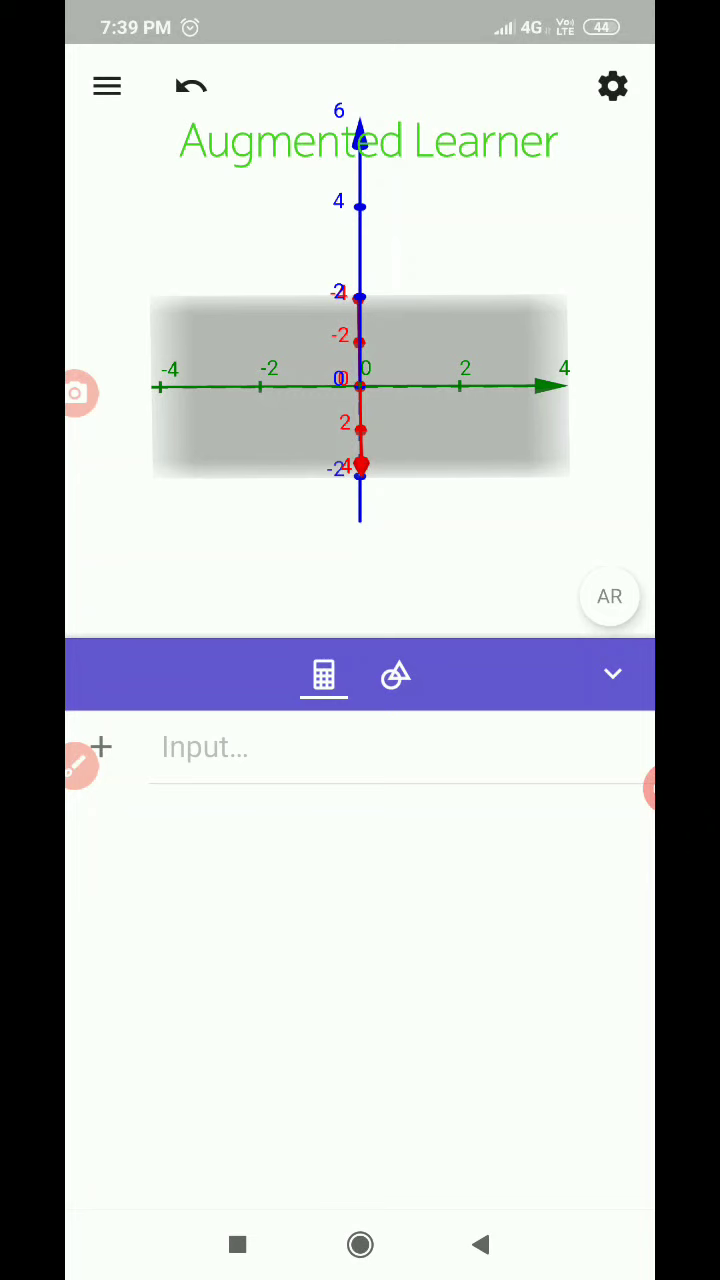
Re-enter x²+y²+z²=4 on the math keyboard to graph sphere eq1 again
left_click(205, 747)
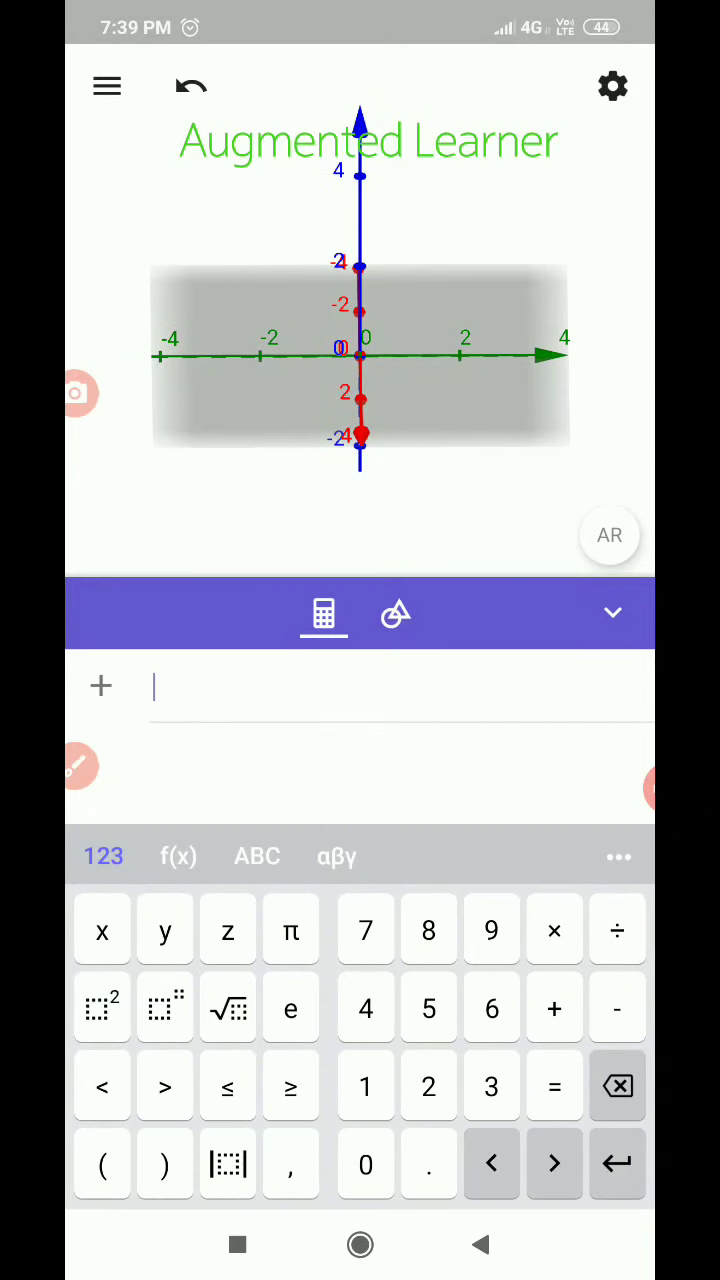
left_click(102, 931)
left_click(101, 1008)
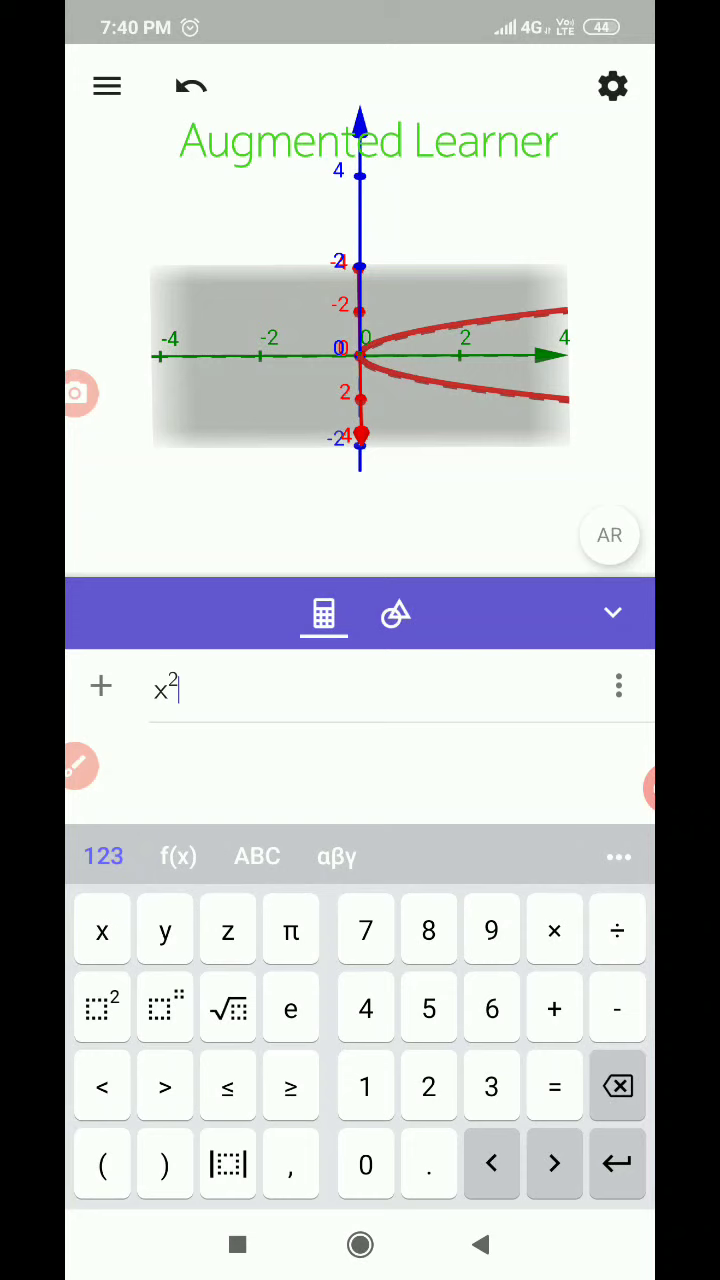
left_click(554, 1008)
left_click(165, 931)
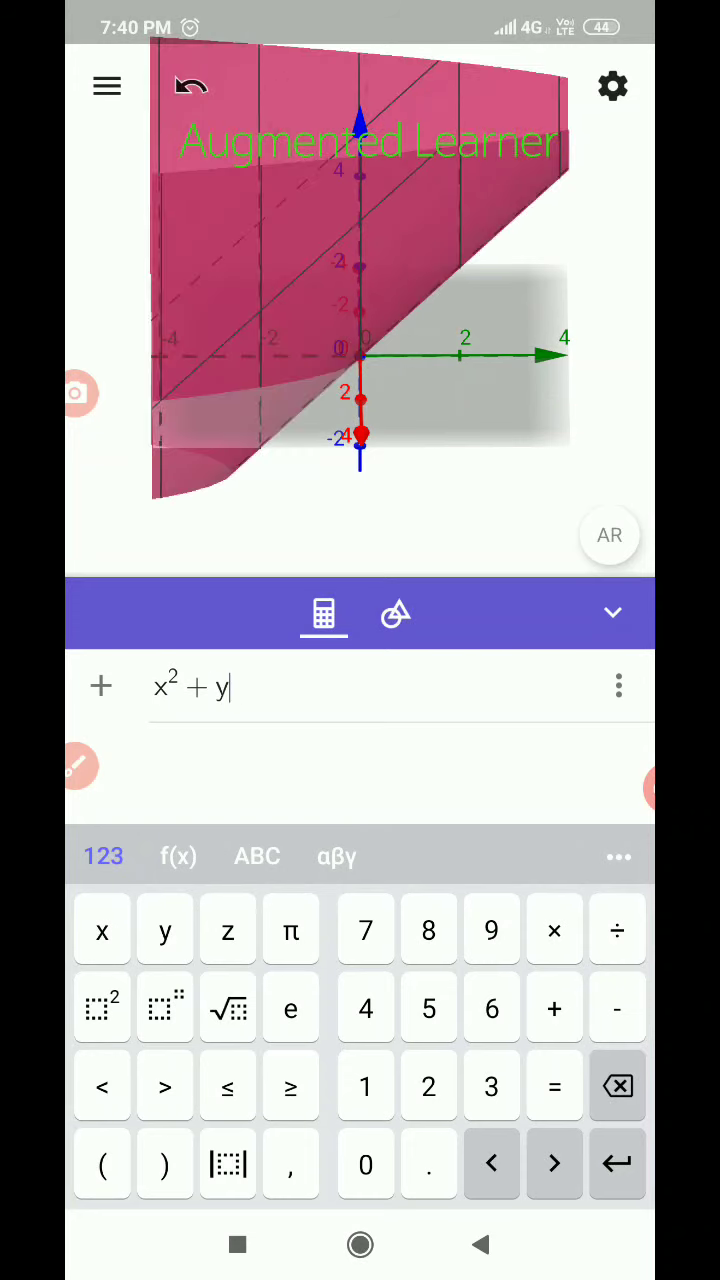
left_click(101, 1008)
left_click(554, 1008)
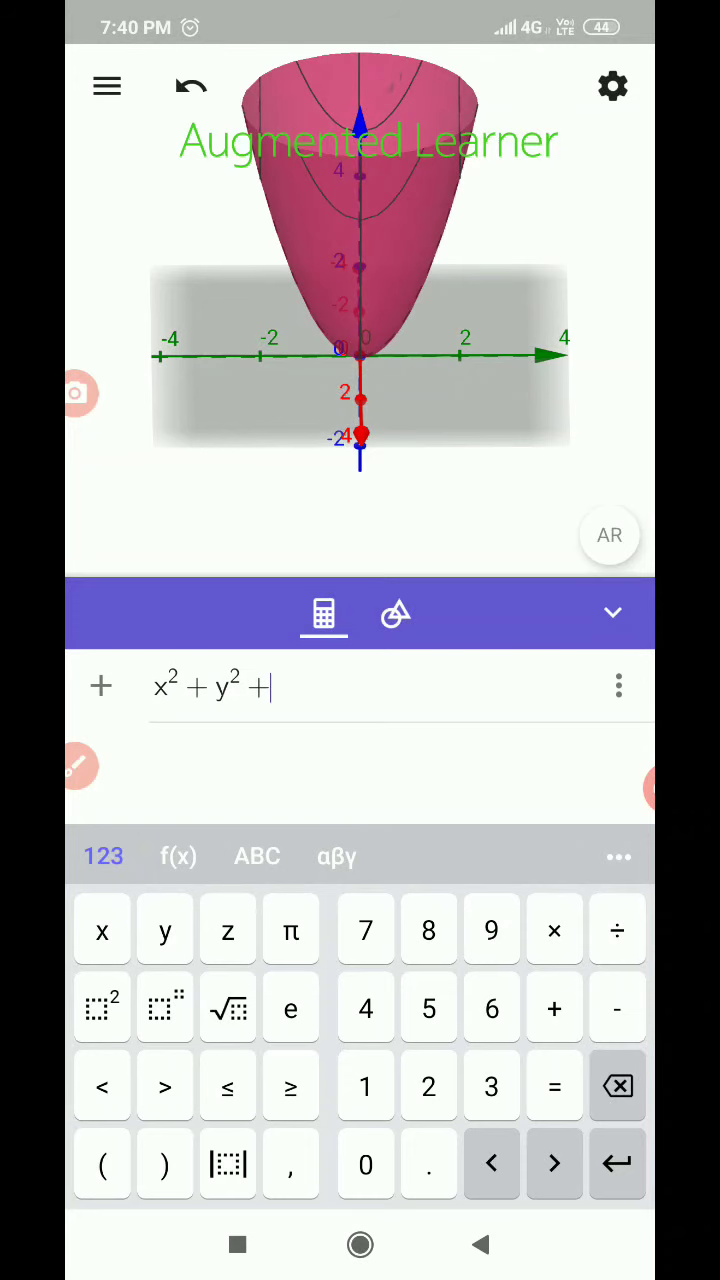
left_click(228, 931)
left_click(101, 1008)
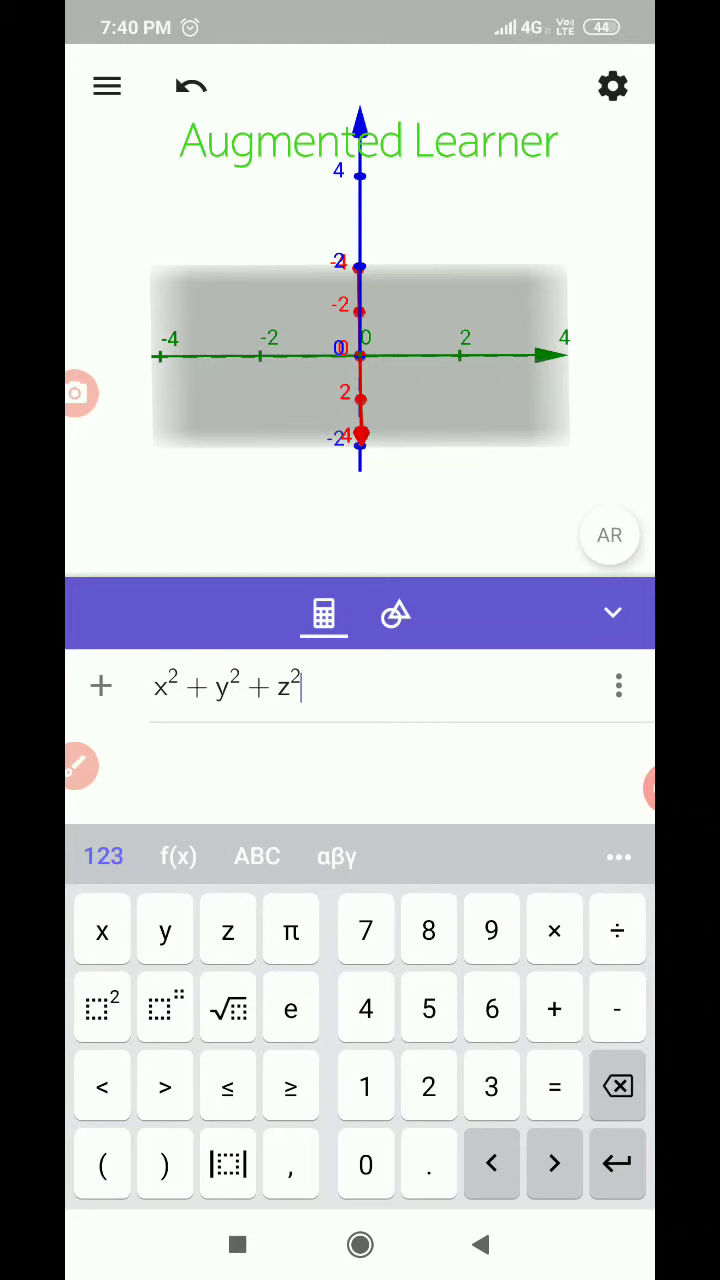
left_click(554, 1086)
left_click(366, 1008)
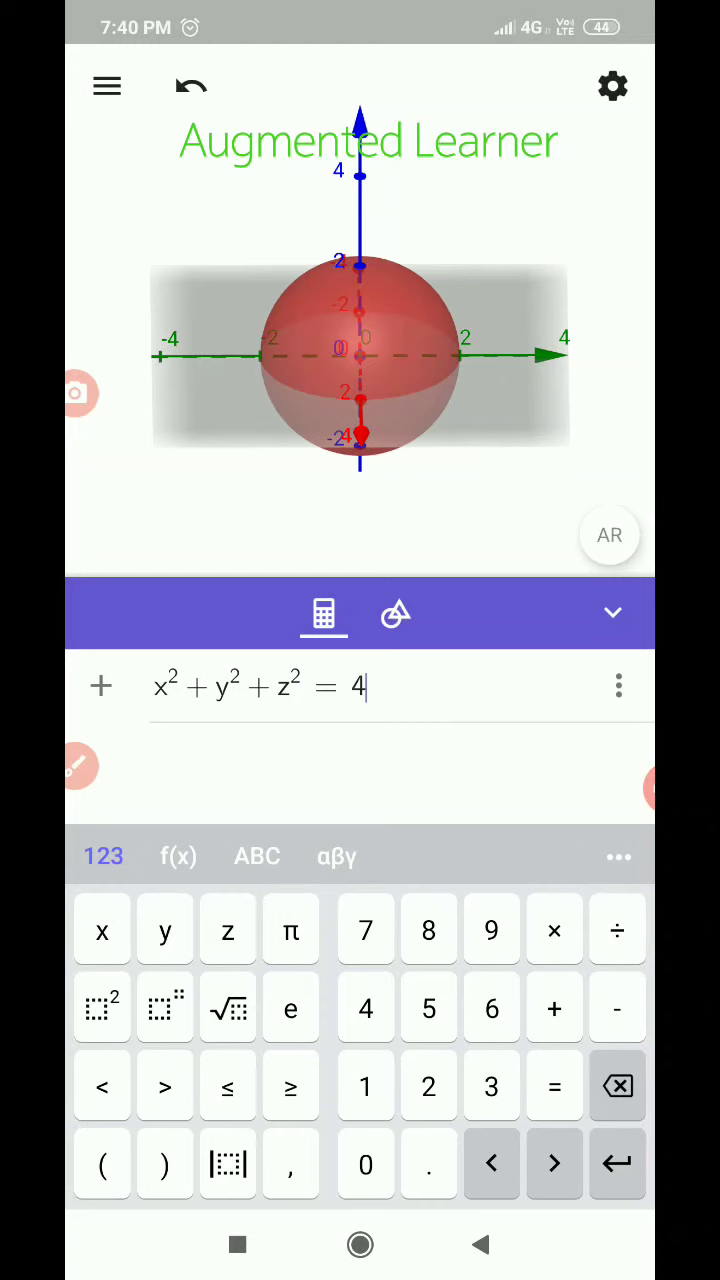
left_click(617, 1162)
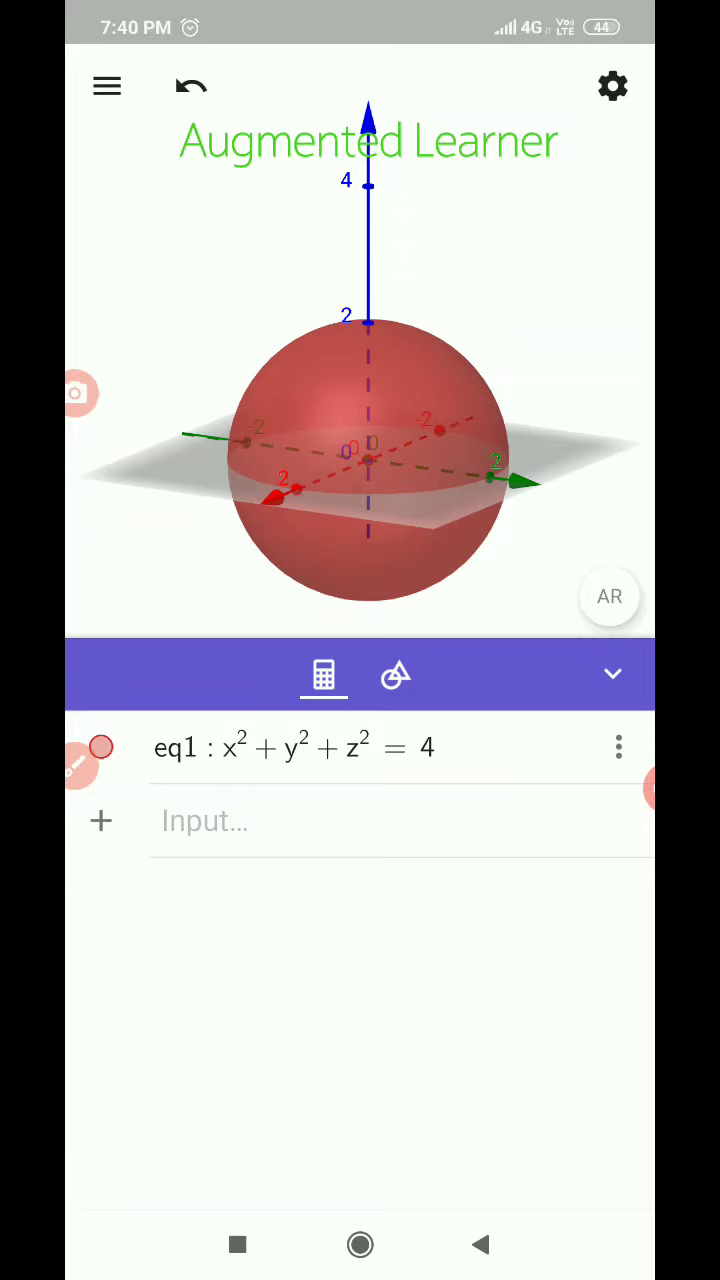
Show the red sphere eq1 in augmented reality view
left_click(609, 596)
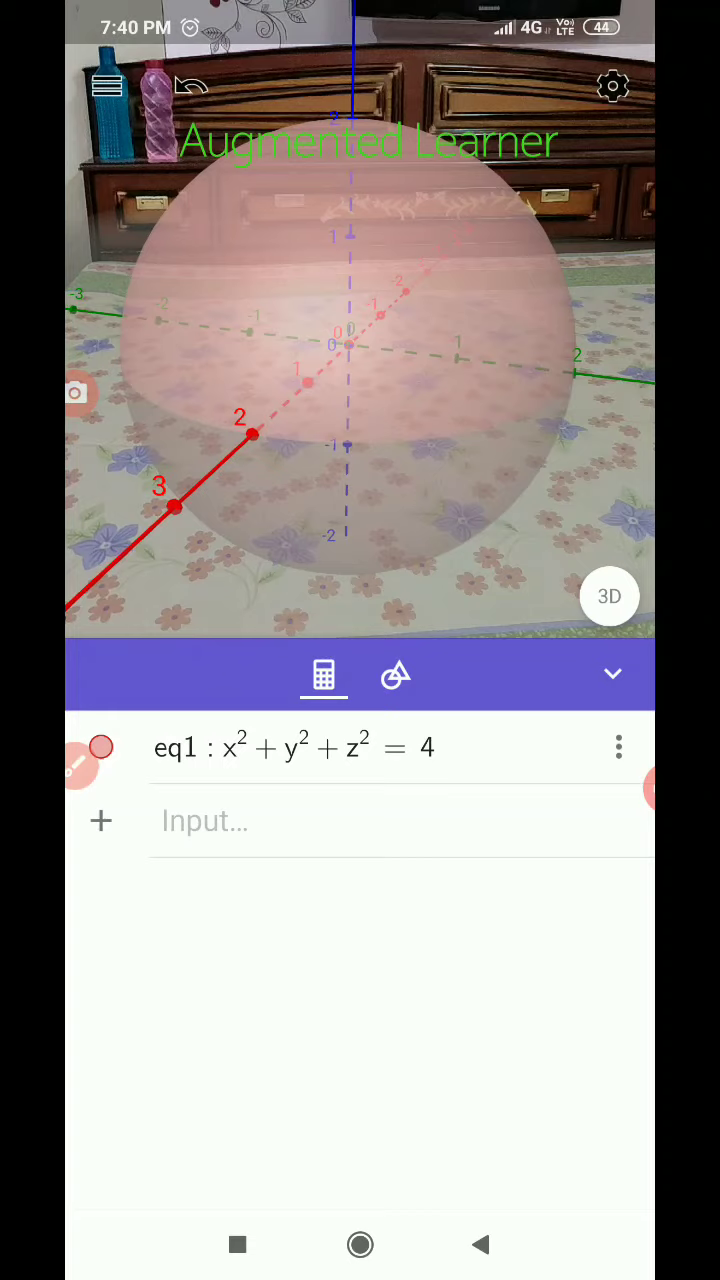
Change sphere eq1's colour to green and close the colour palette
left_click(366, 386)
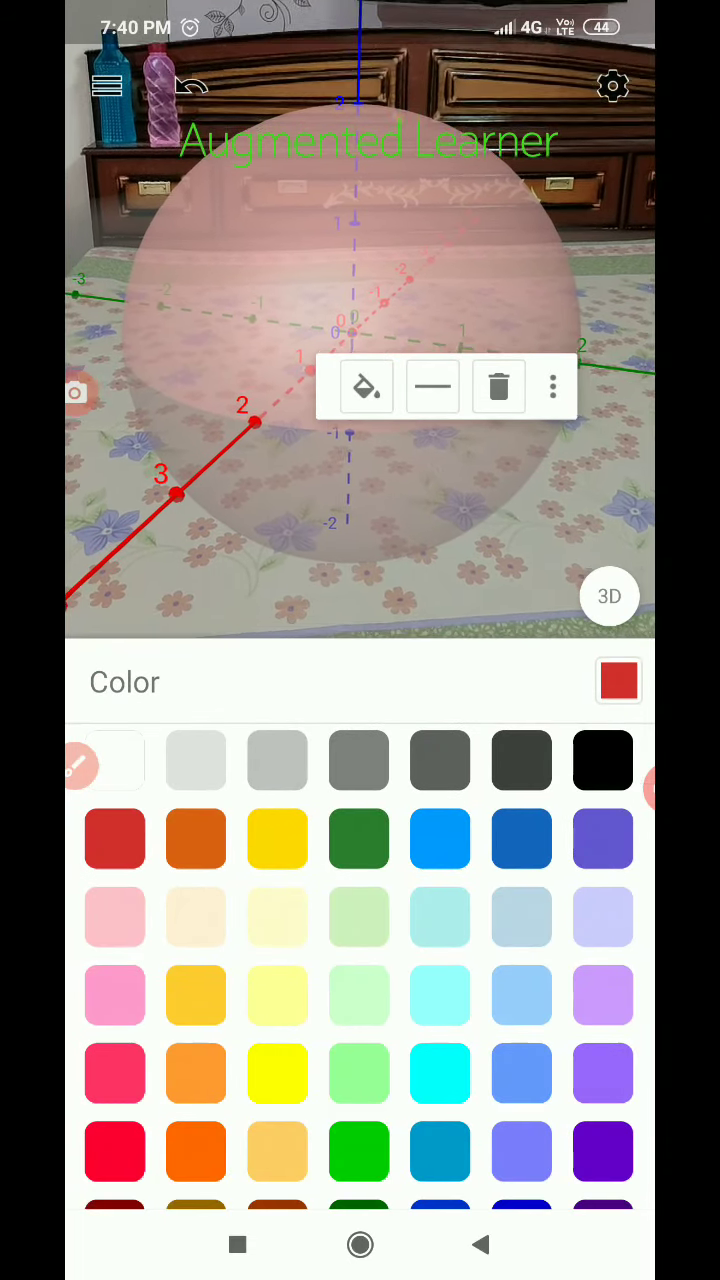
left_click(358, 837)
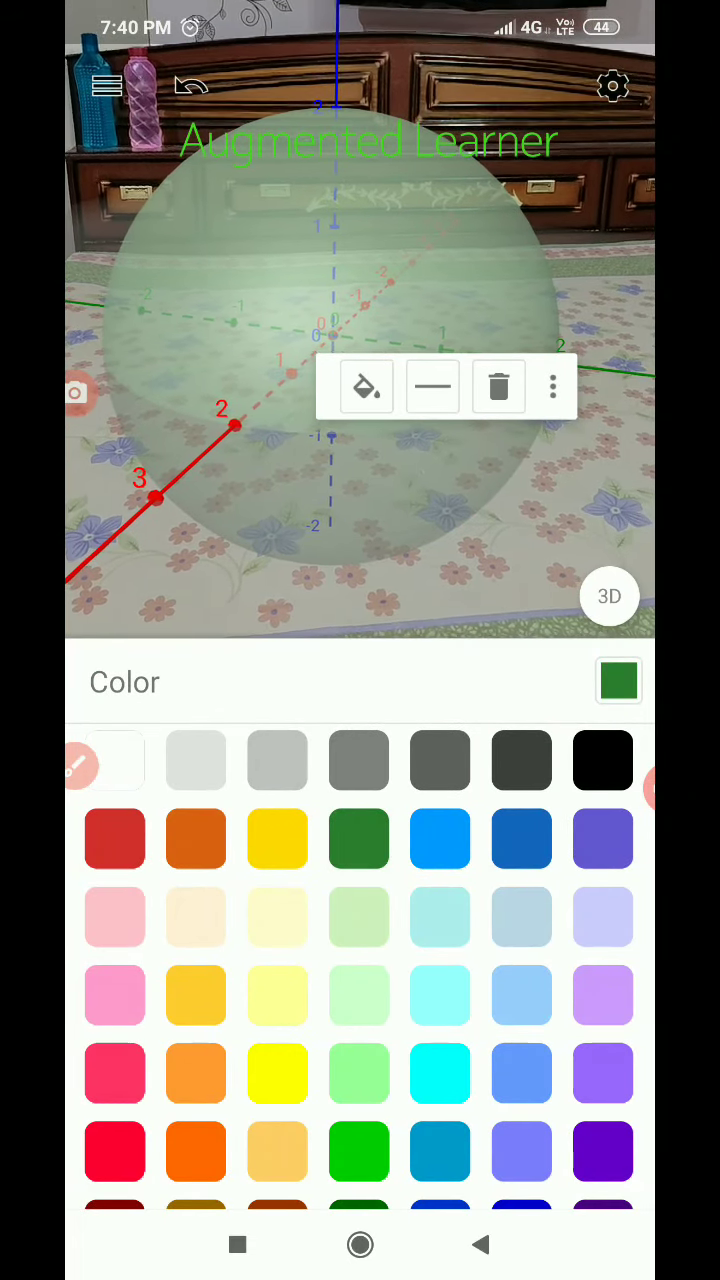
key("Escape")
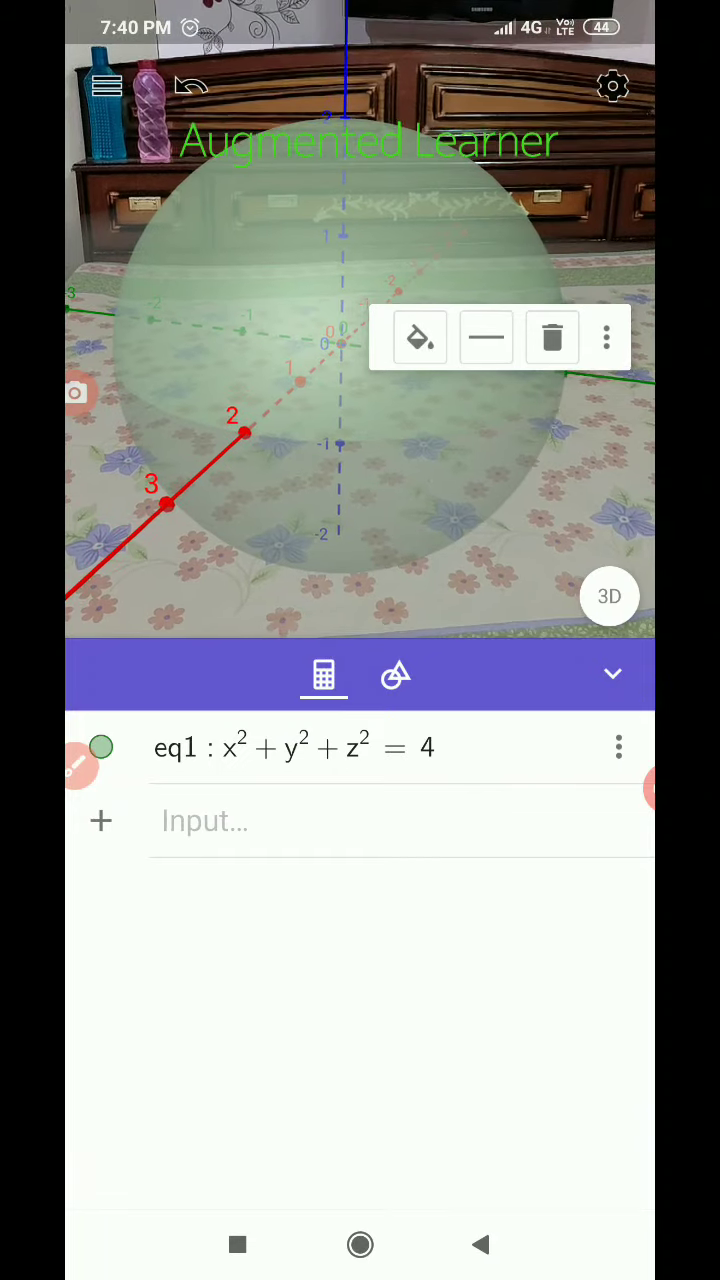